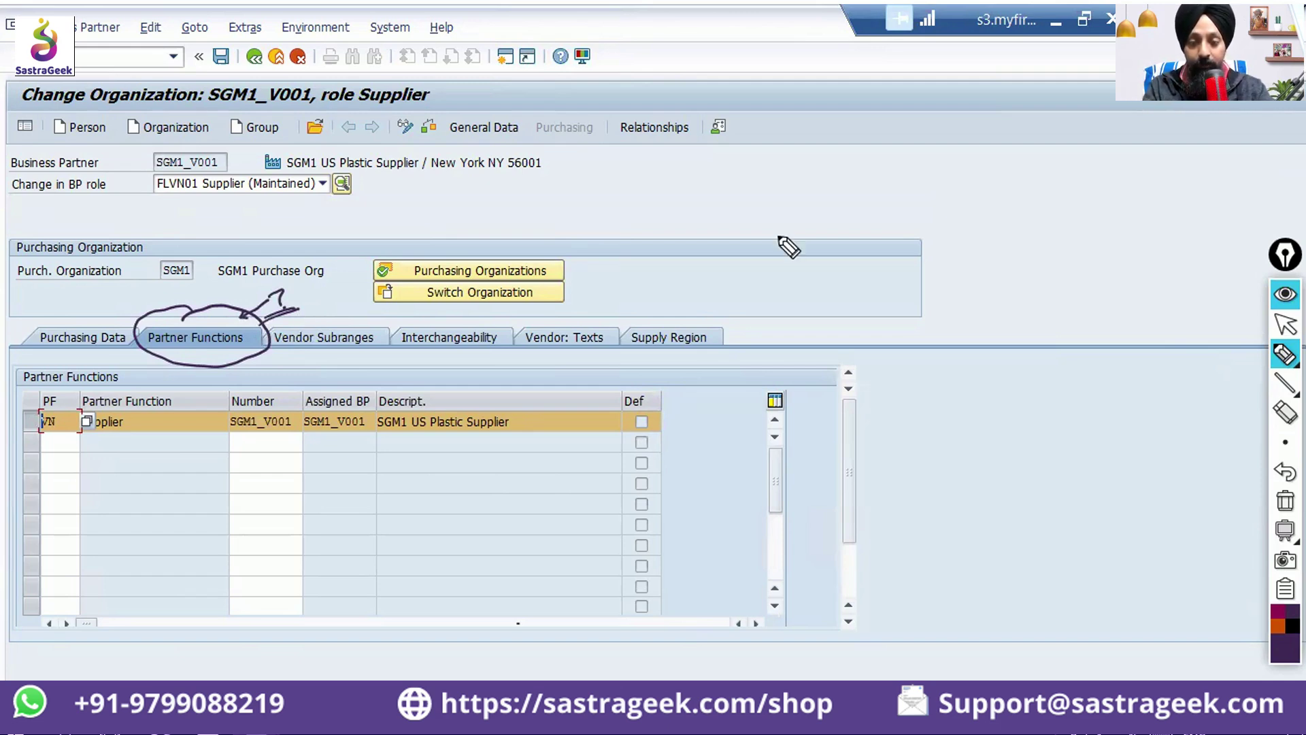
Step: Handwrite 'Vendor' at the top right with branches beneath it, one labelled Person
mouse_move(783, 226)
mouse_down()
mouse_move(836, 253)
mouse_move(888, 219)
mouse_up()
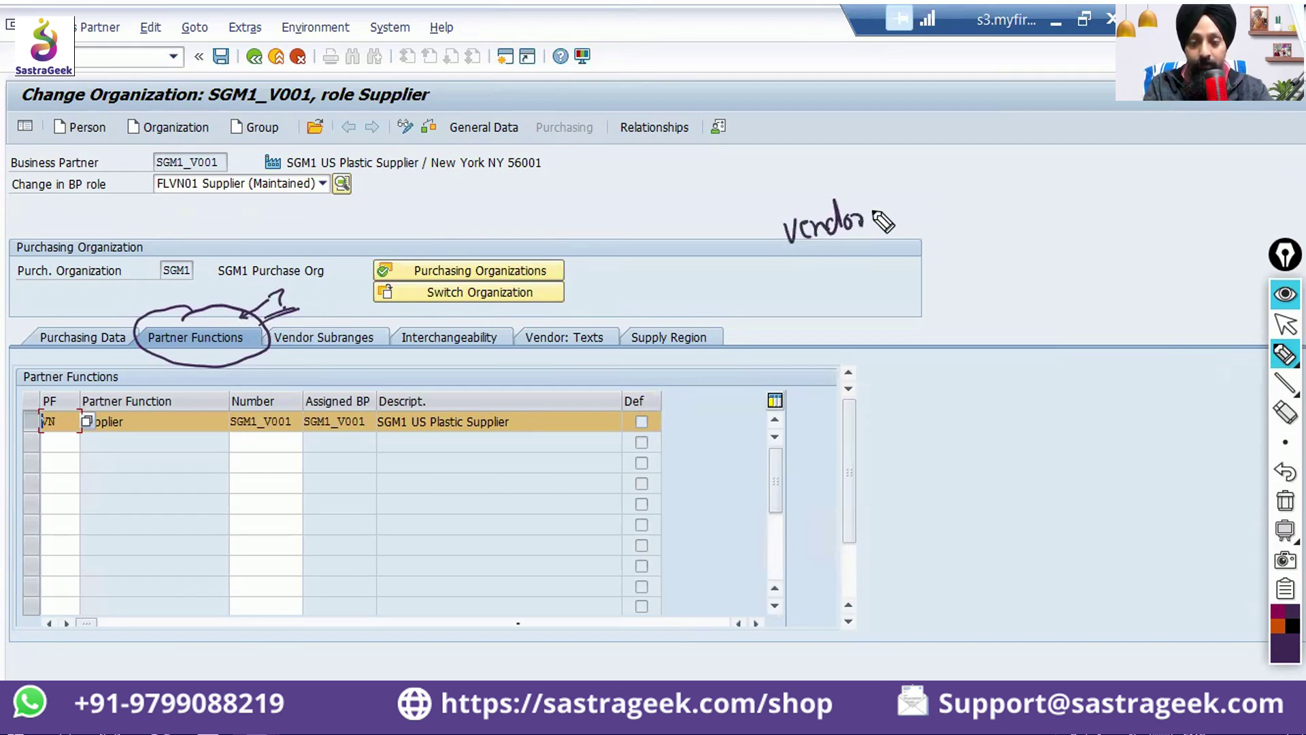
mouse_move(786, 250)
mouse_down()
mouse_move(889, 233)
mouse_move(792, 317)
mouse_move(934, 267)
mouse_up()
drag(789, 316, 866, 306)
drag(934, 270, 940, 274)
mouse_move(786, 347)
mouse_down()
mouse_move(801, 369)
mouse_move(882, 377)
mouse_move(939, 353)
mouse_up()
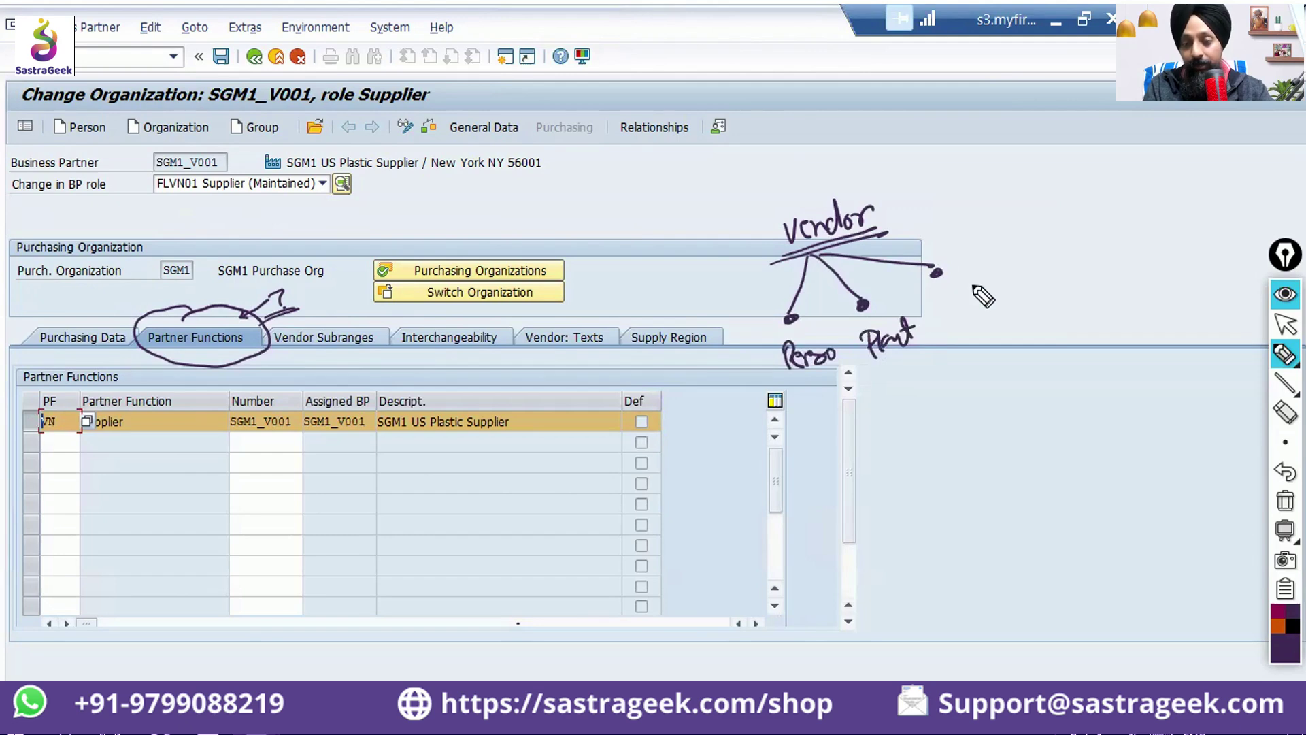
Step: Label the right branch Vendor, underline Plant and Person, and draw an arc rightward from Vendor
drag(961, 278, 992, 296)
mouse_move(995, 278)
mouse_down()
mouse_move(1009, 296)
mouse_move(1030, 291)
mouse_up()
drag(1033, 273, 1052, 270)
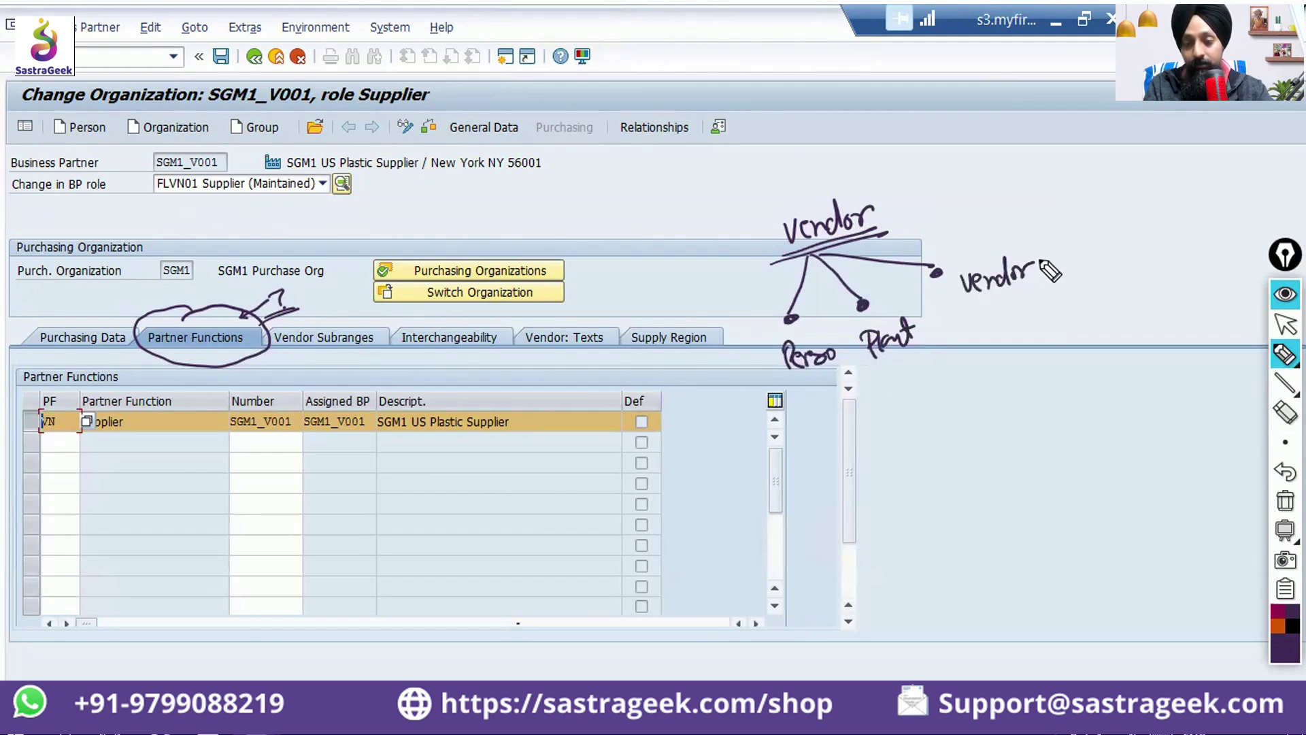
drag(877, 357, 929, 352)
drag(799, 386, 835, 372)
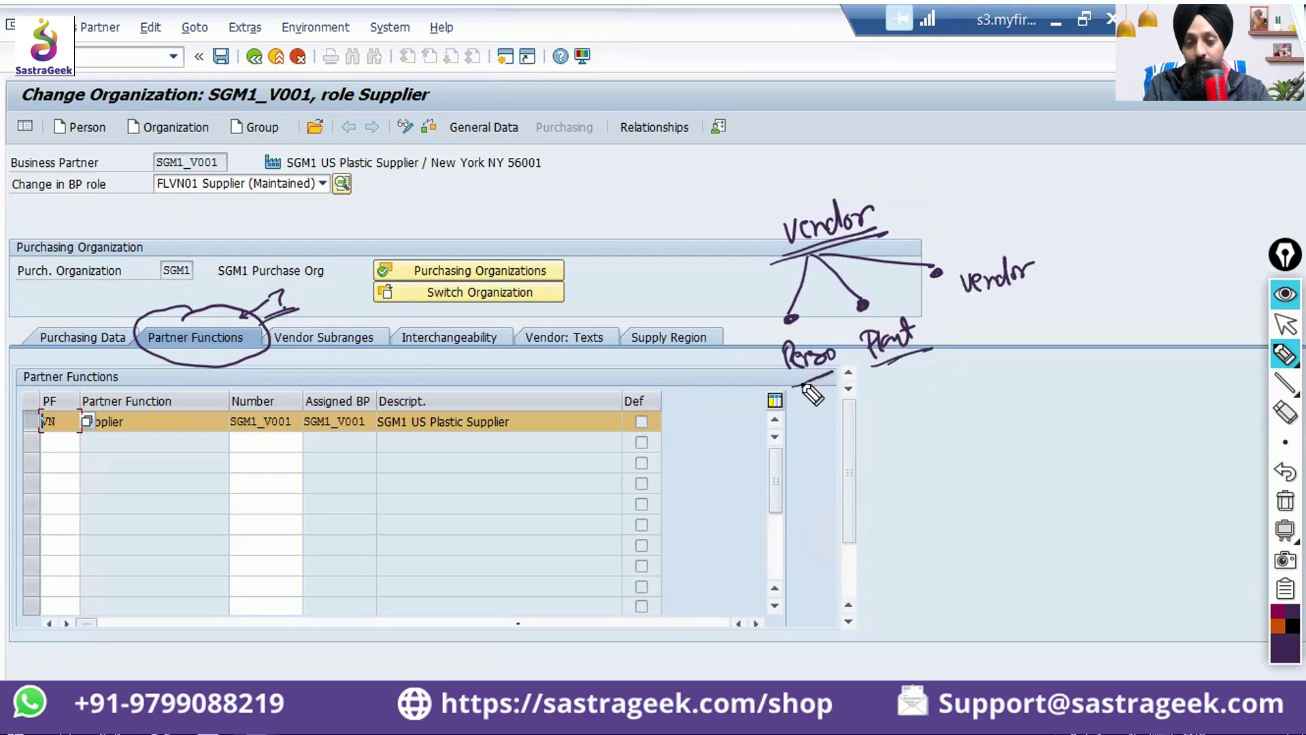
mouse_move(890, 233)
mouse_down()
mouse_move(1128, 266)
mouse_move(1174, 250)
mouse_up()
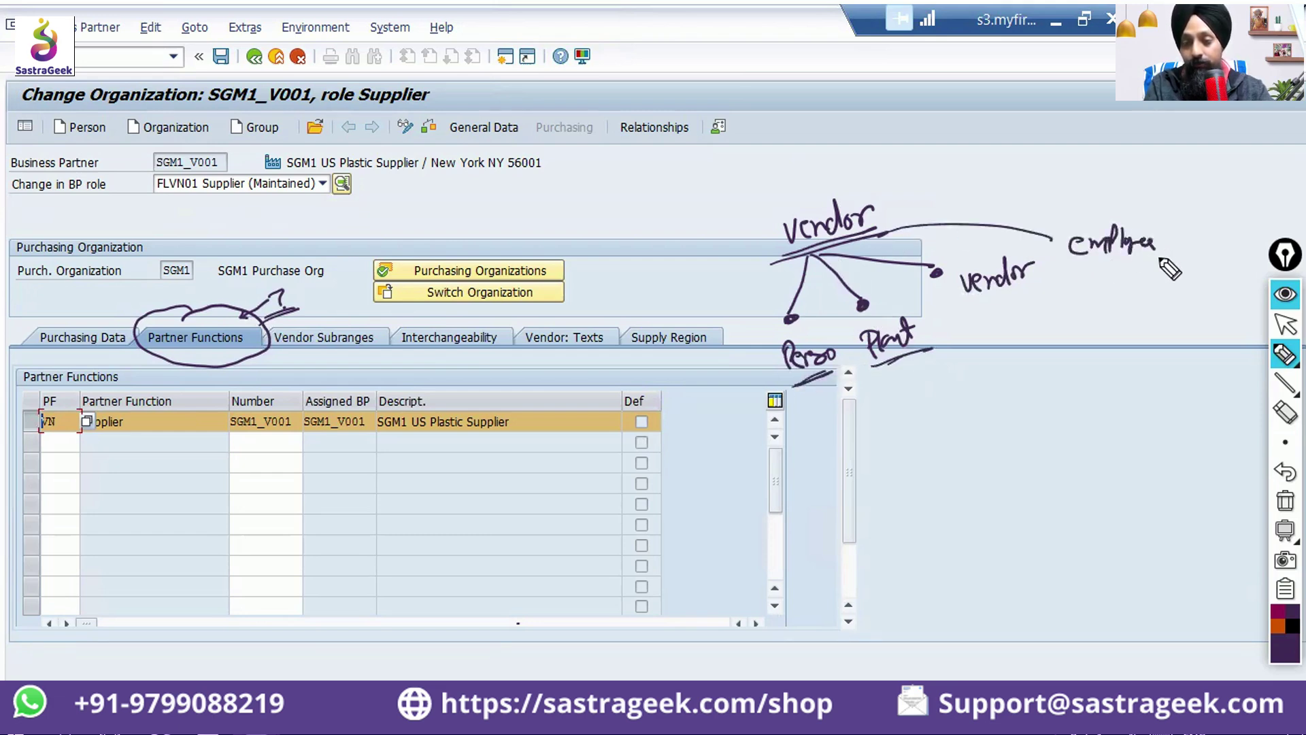
Step: Write 'Employee' at the arc's end, underline the labels, and begin 'Ordering' at lower right
drag(1092, 263, 1173, 262)
drag(1097, 274, 1164, 270)
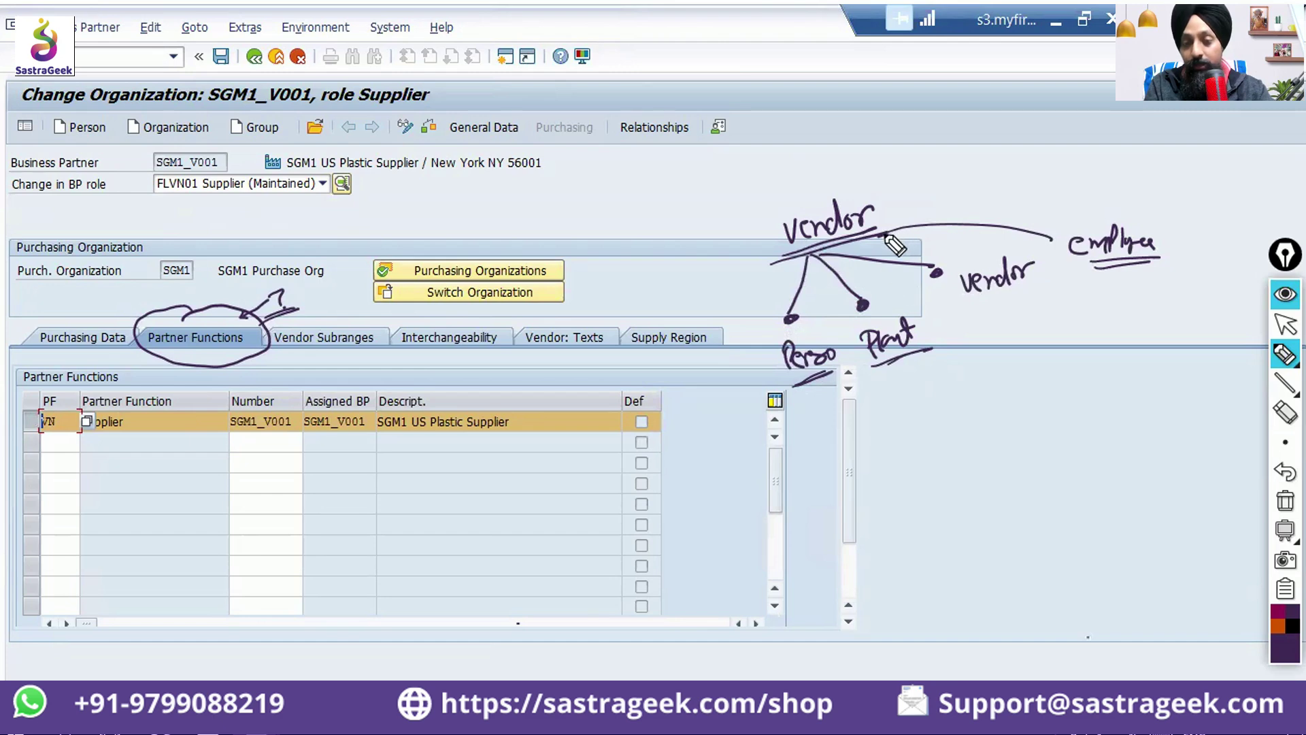
drag(886, 237, 1057, 245)
drag(979, 311, 1026, 299)
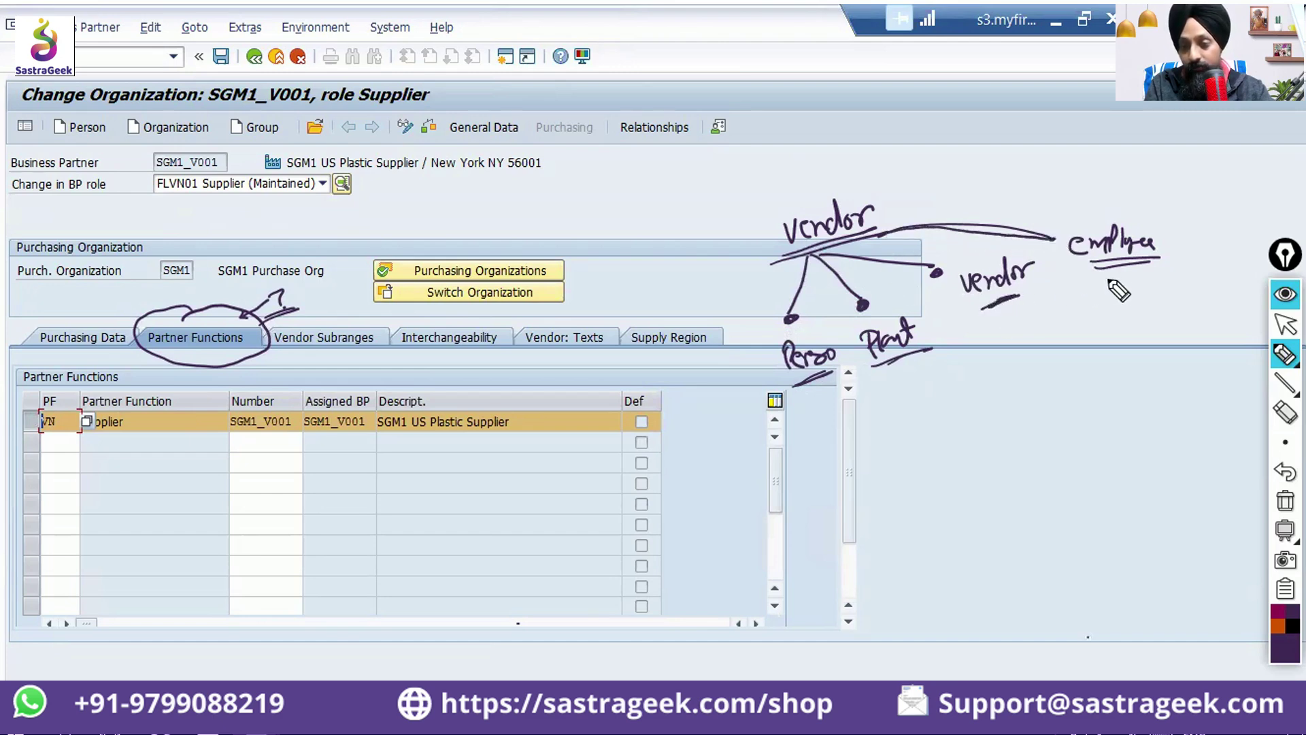
drag(1109, 282, 1133, 279)
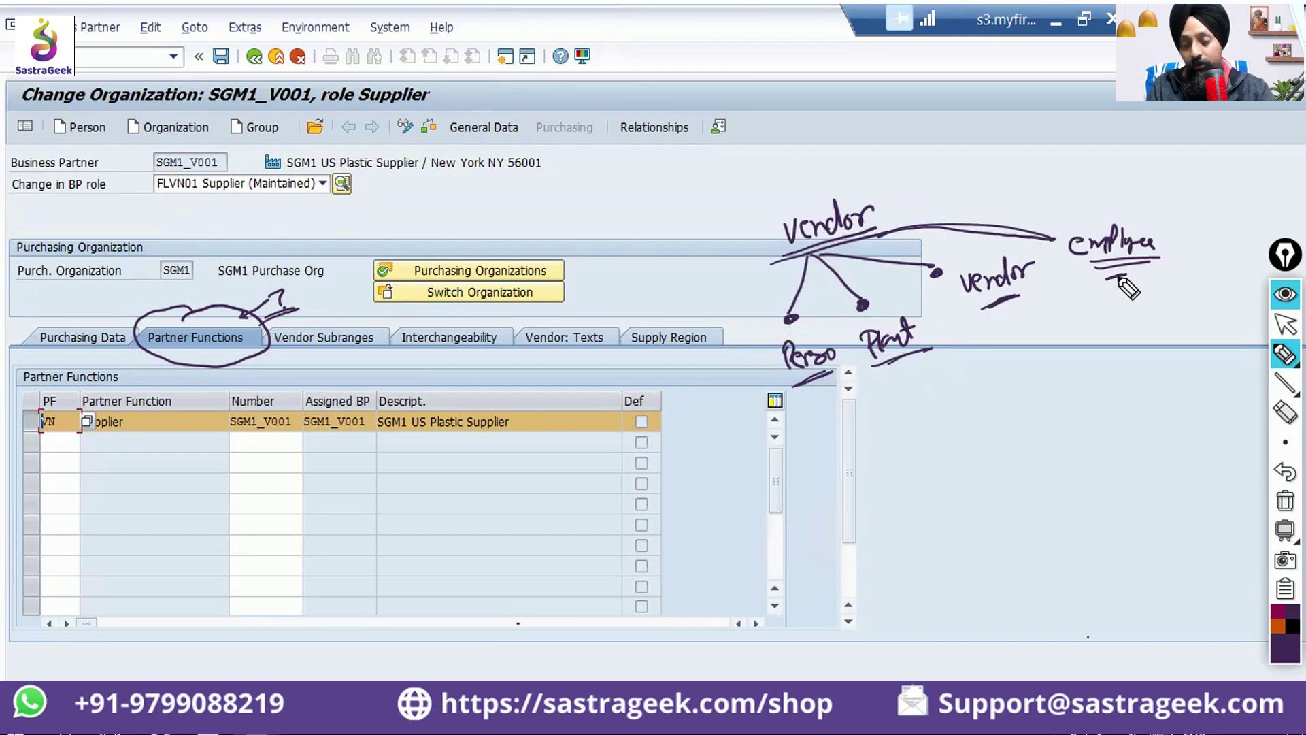
drag(1062, 439, 1159, 455)
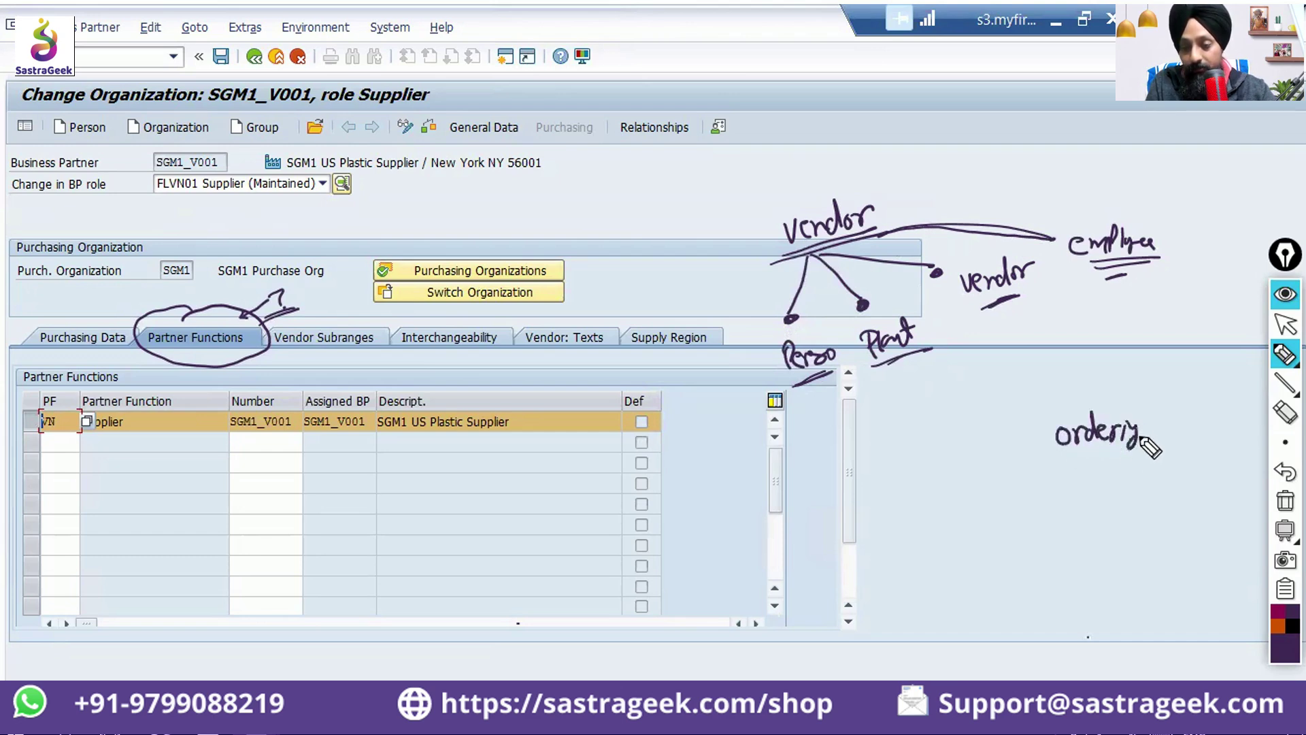
Step: Underline 'Ordering' and draw a labelled corporate office building with an arrow from Ordering
drag(1071, 462, 1130, 465)
mouse_move(908, 426)
mouse_down()
mouse_move(947, 426)
mouse_move(908, 485)
mouse_move(942, 481)
mouse_up()
mouse_move(911, 429)
mouse_down()
mouse_move(924, 413)
mouse_move(947, 428)
mouse_move(954, 506)
mouse_move(1052, 526)
mouse_move(981, 569)
mouse_up()
mouse_move(995, 523)
mouse_down()
mouse_move(992, 582)
mouse_move(1010, 559)
mouse_up()
drag(1016, 539, 1039, 556)
mouse_move(967, 465)
mouse_down()
mouse_move(1052, 449)
mouse_move(980, 479)
mouse_up()
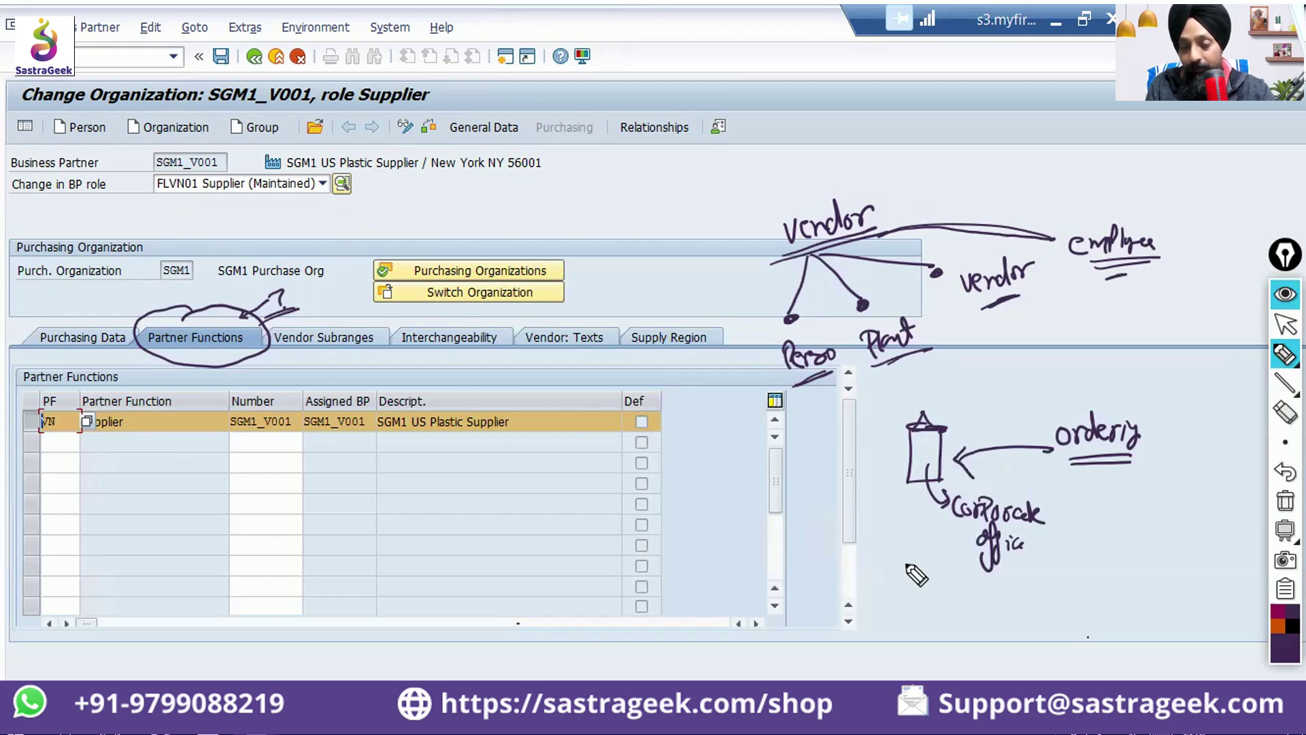
Step: Sketch two plant shapes and arrows linking them with the corporate office
mouse_move(906, 559)
mouse_down()
mouse_move(929, 612)
mouse_move(873, 618)
mouse_move(934, 606)
mouse_up()
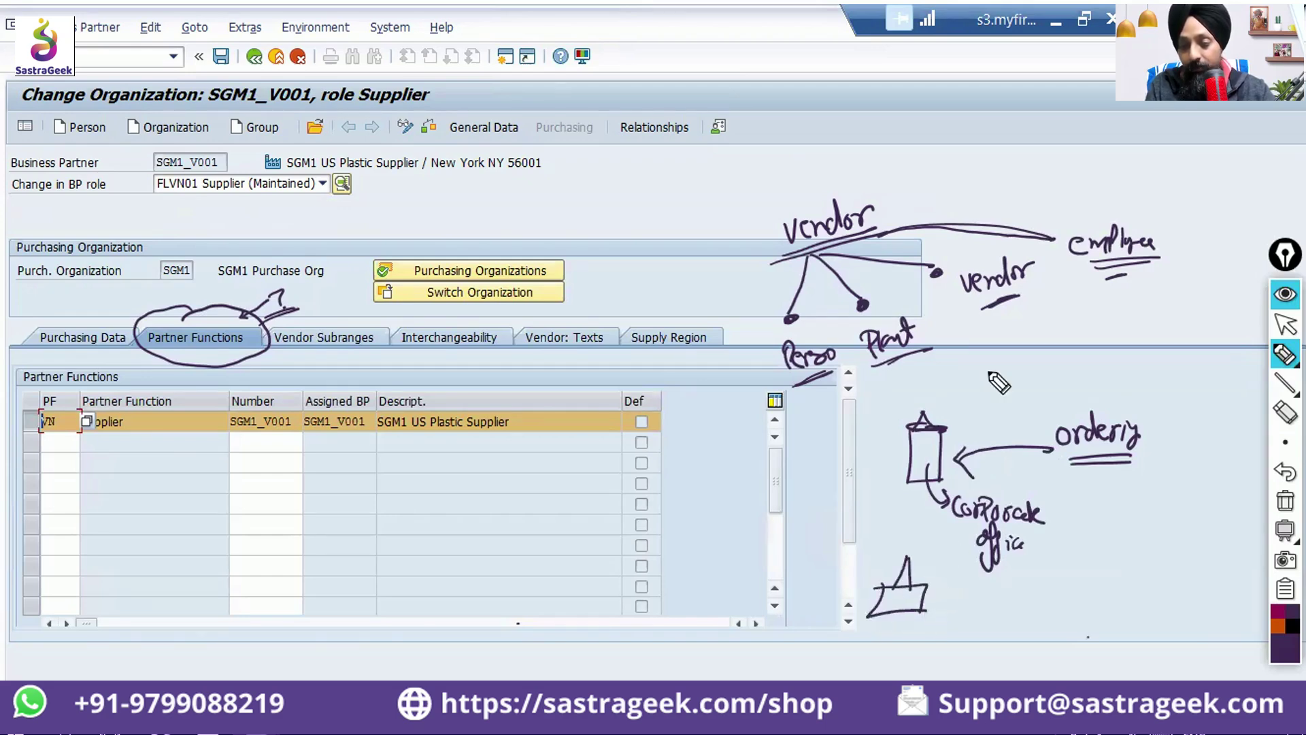
mouse_move(1000, 359)
mouse_down()
mouse_move(1016, 360)
mouse_move(1021, 388)
mouse_up()
mouse_move(988, 387)
mouse_down()
mouse_move(1021, 388)
mouse_move(968, 413)
mouse_move(1070, 393)
mouse_move(1066, 408)
mouse_up()
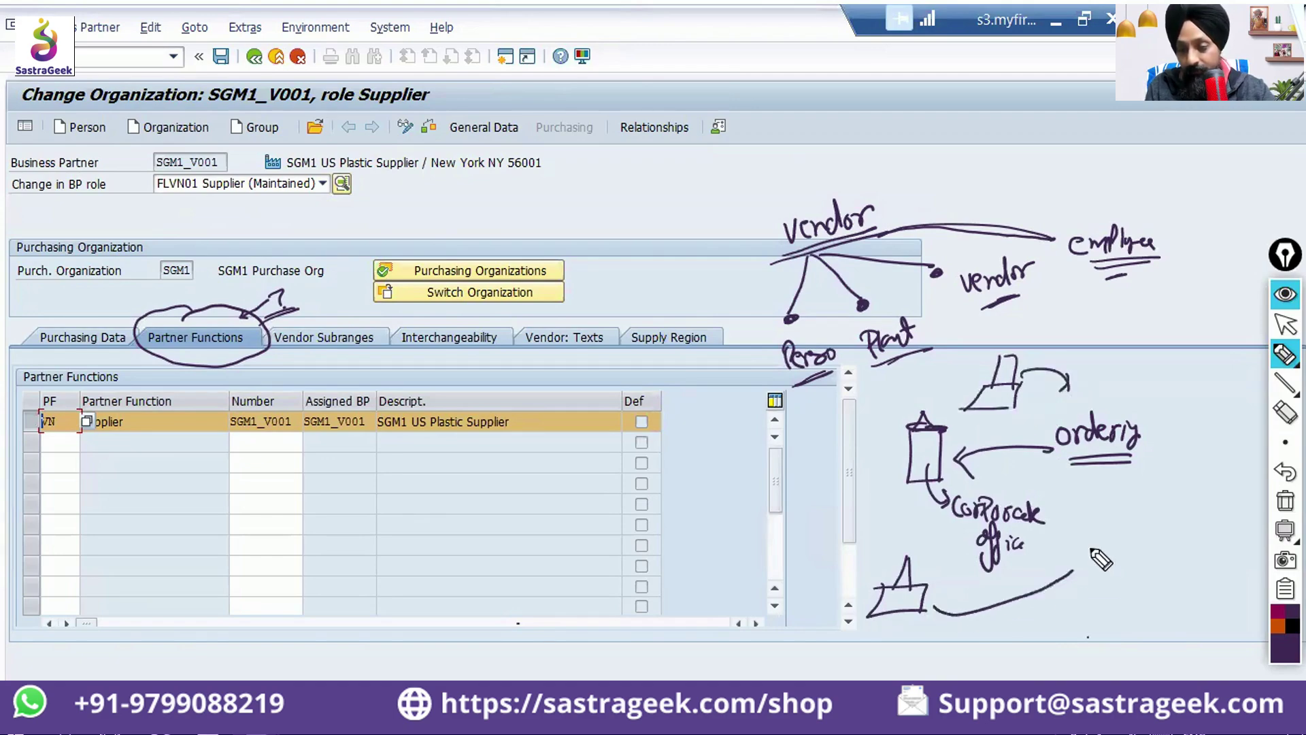
drag(936, 610, 1117, 515)
mouse_move(969, 447)
mouse_down()
mouse_move(955, 462)
mouse_move(975, 475)
mouse_move(969, 419)
mouse_up()
Step: Add an arrowed line toward the lower left, a note beside the office arrow, and marks near Ordering
mouse_move(937, 480)
mouse_down()
mouse_move(900, 505)
mouse_move(883, 551)
mouse_move(898, 542)
mouse_up()
drag(988, 427, 1005, 416)
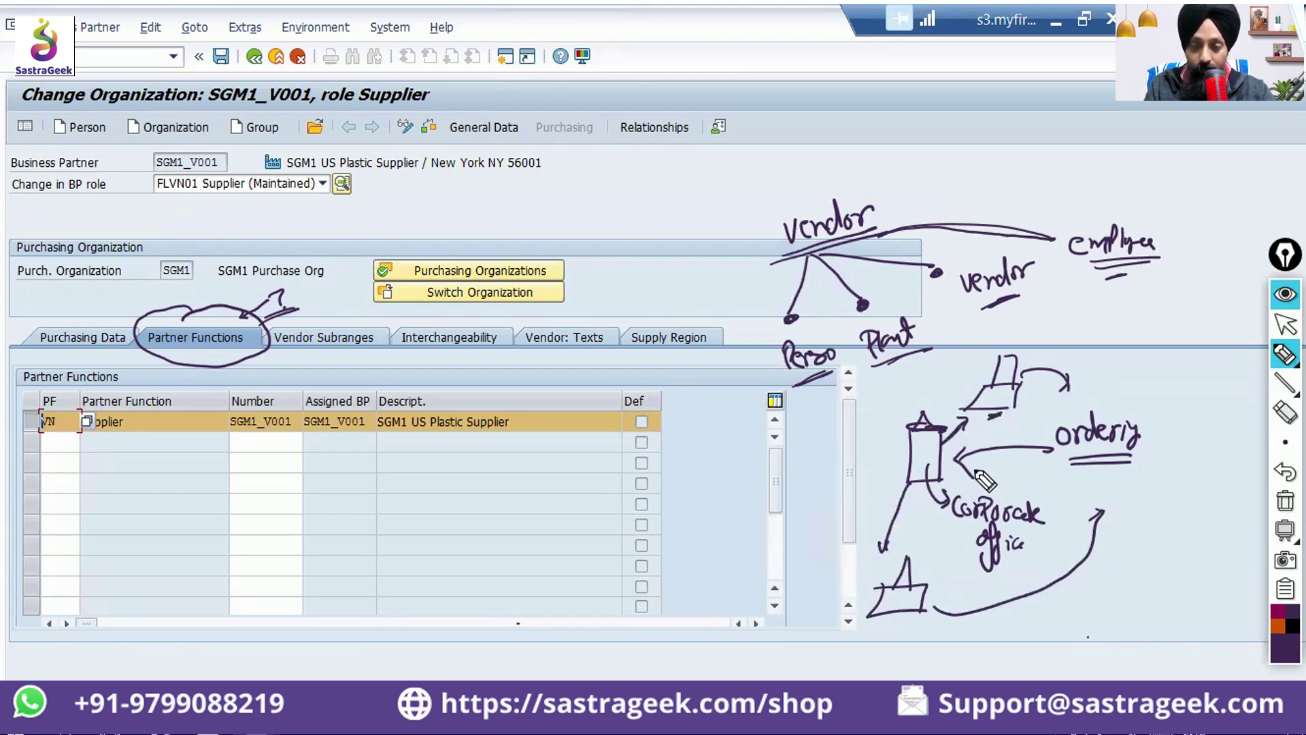
drag(886, 560, 877, 552)
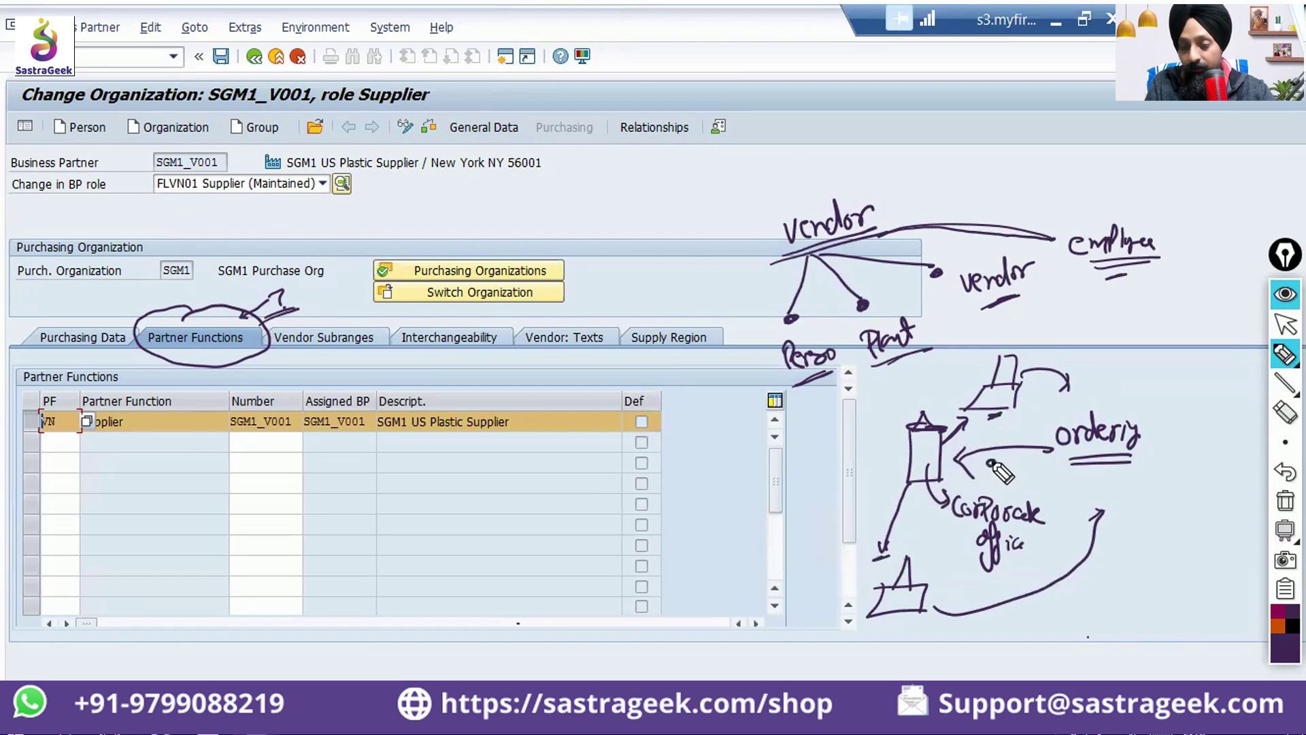
mouse_move(990, 461)
mouse_down()
mouse_move(999, 482)
mouse_move(1032, 490)
mouse_up()
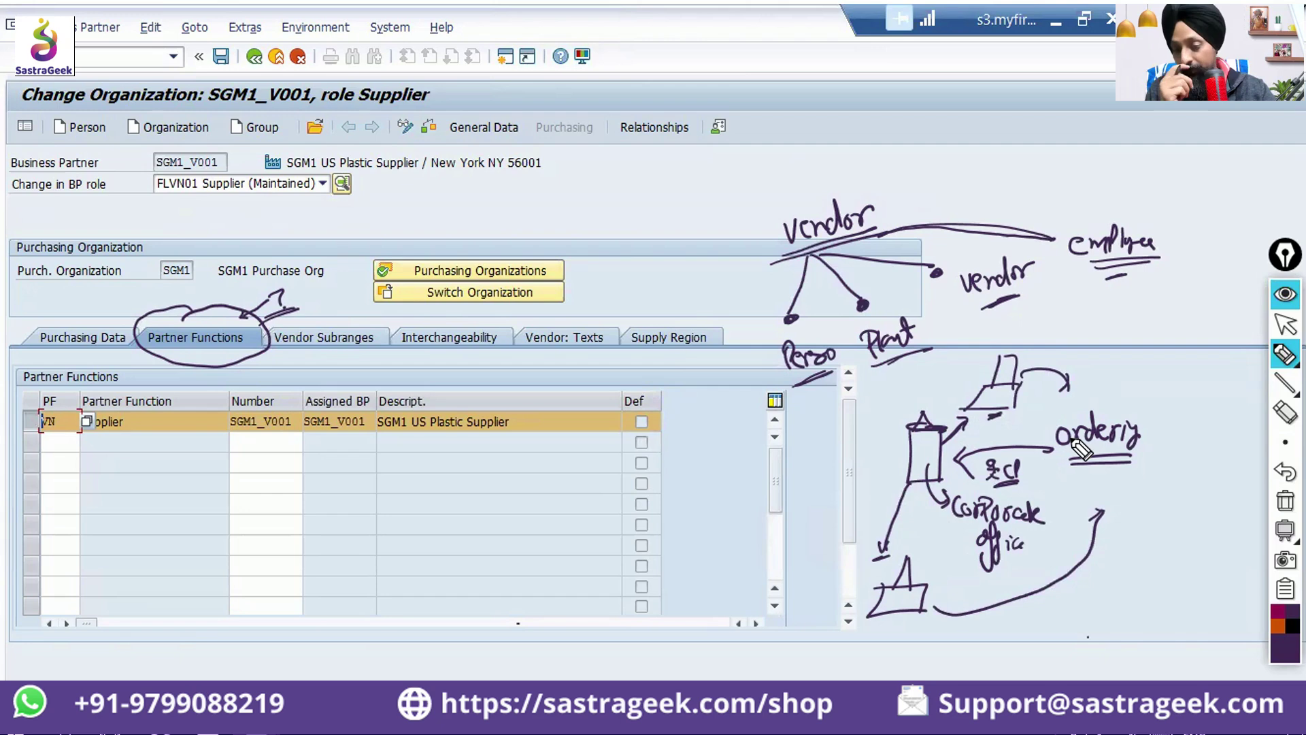
drag(1143, 592, 1174, 605)
mouse_move(1127, 470)
mouse_down()
mouse_move(1162, 505)
mouse_move(1158, 533)
mouse_move(1215, 532)
mouse_up()
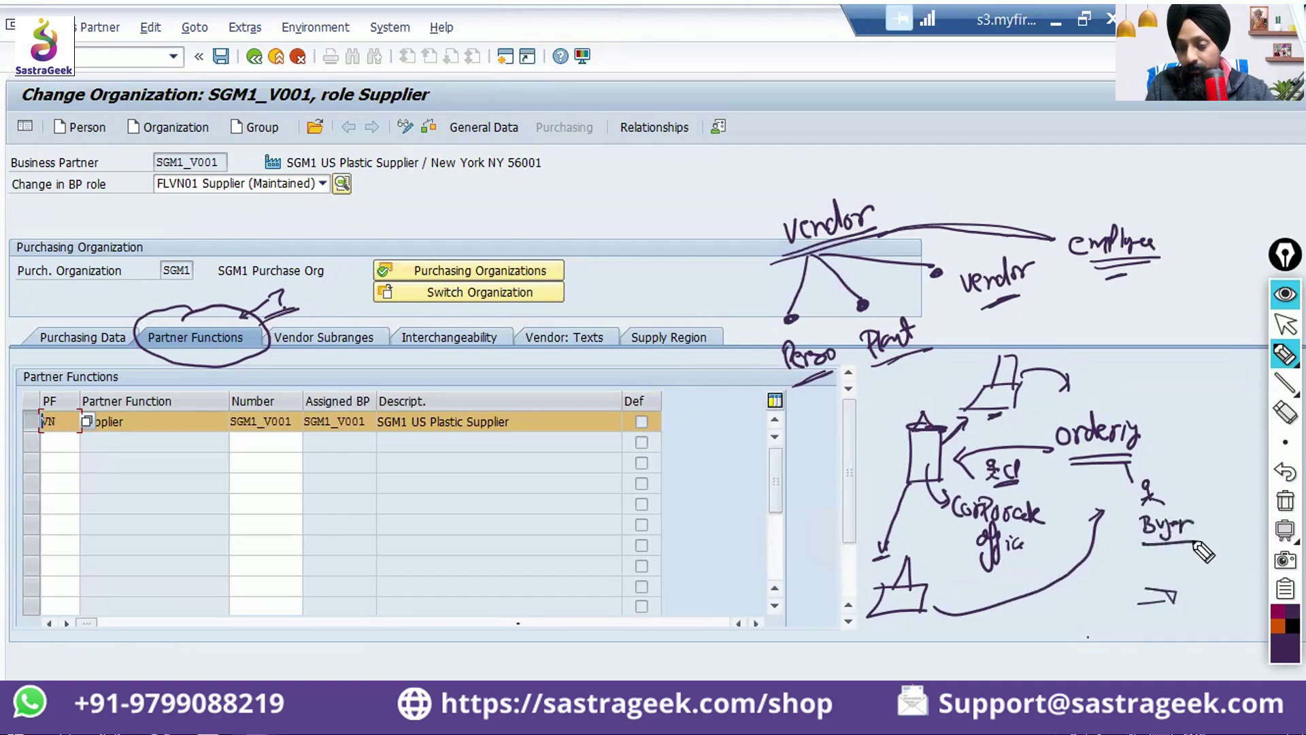
Step: Write 'Byer', label 'Finance office' with a link to Ordering, and add the '(IP) Pay' note
drag(1142, 556, 1220, 549)
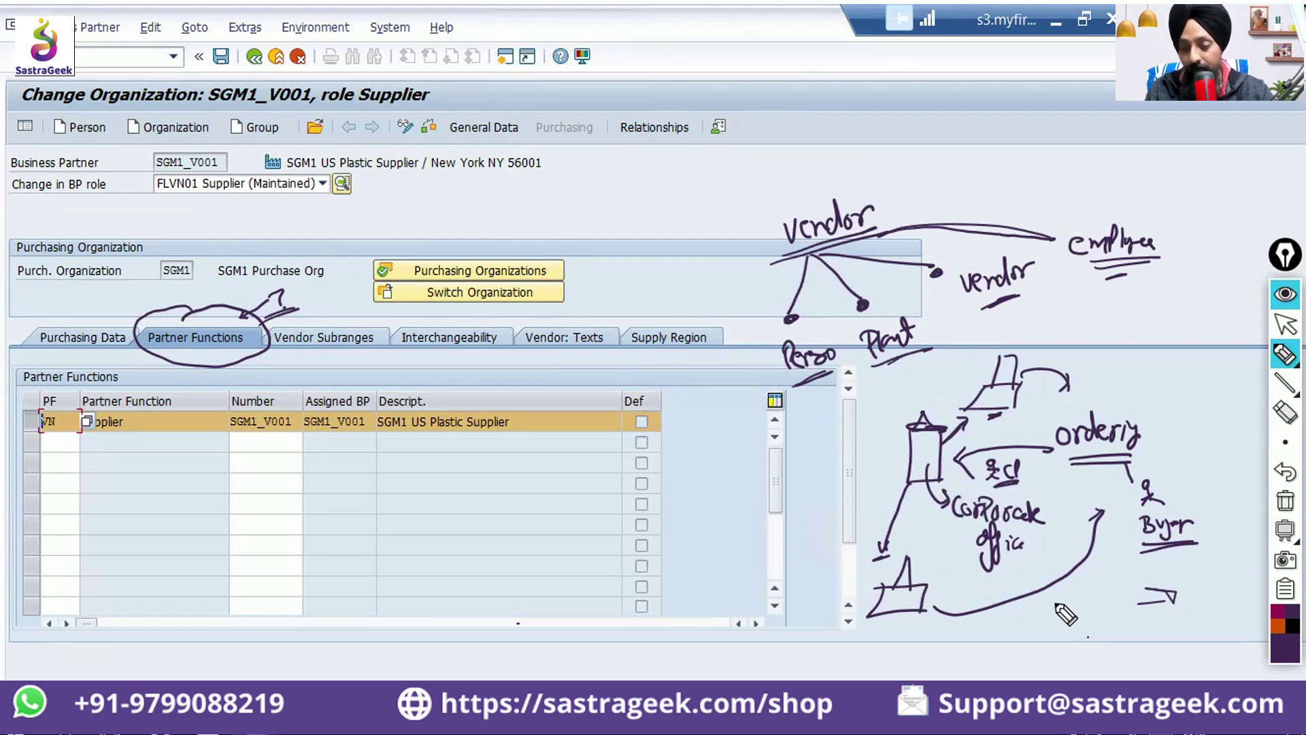
mouse_move(1057, 603)
mouse_down()
mouse_move(1074, 625)
mouse_move(1131, 618)
mouse_move(1082, 663)
mouse_move(1102, 669)
mouse_up()
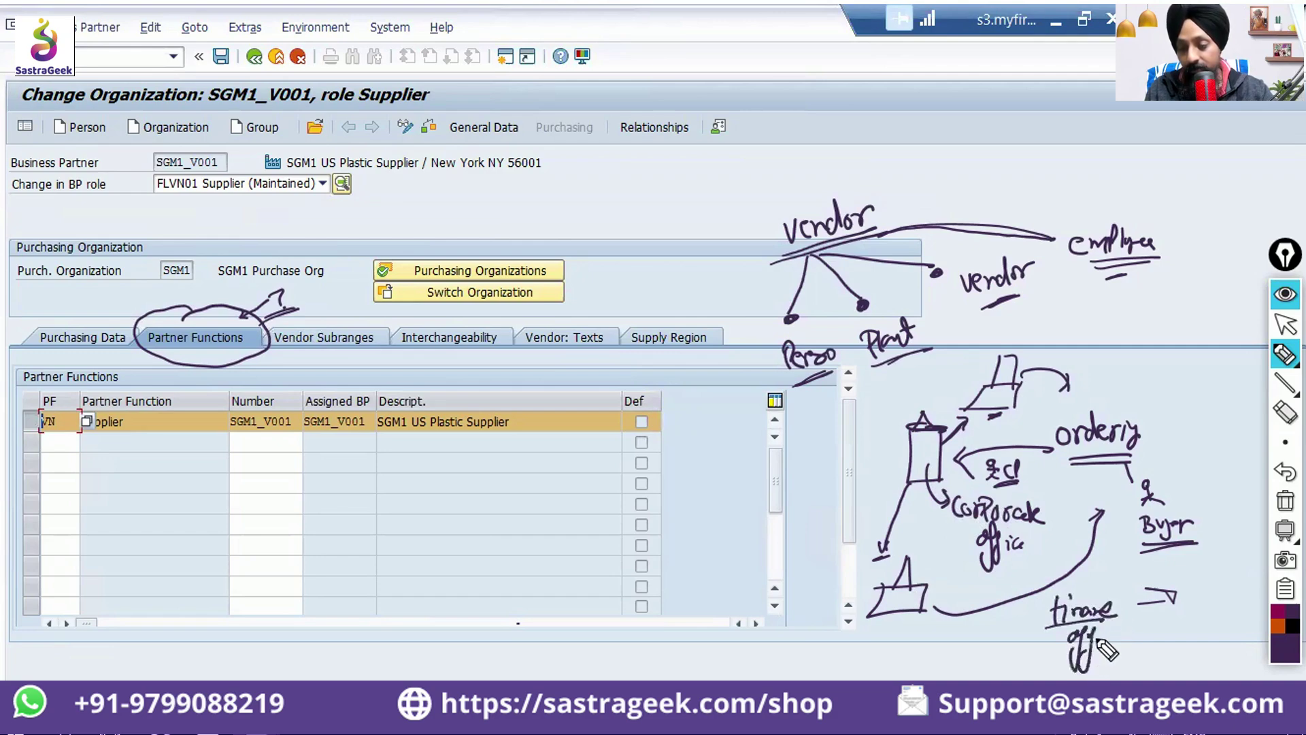
drag(1078, 475, 1088, 483)
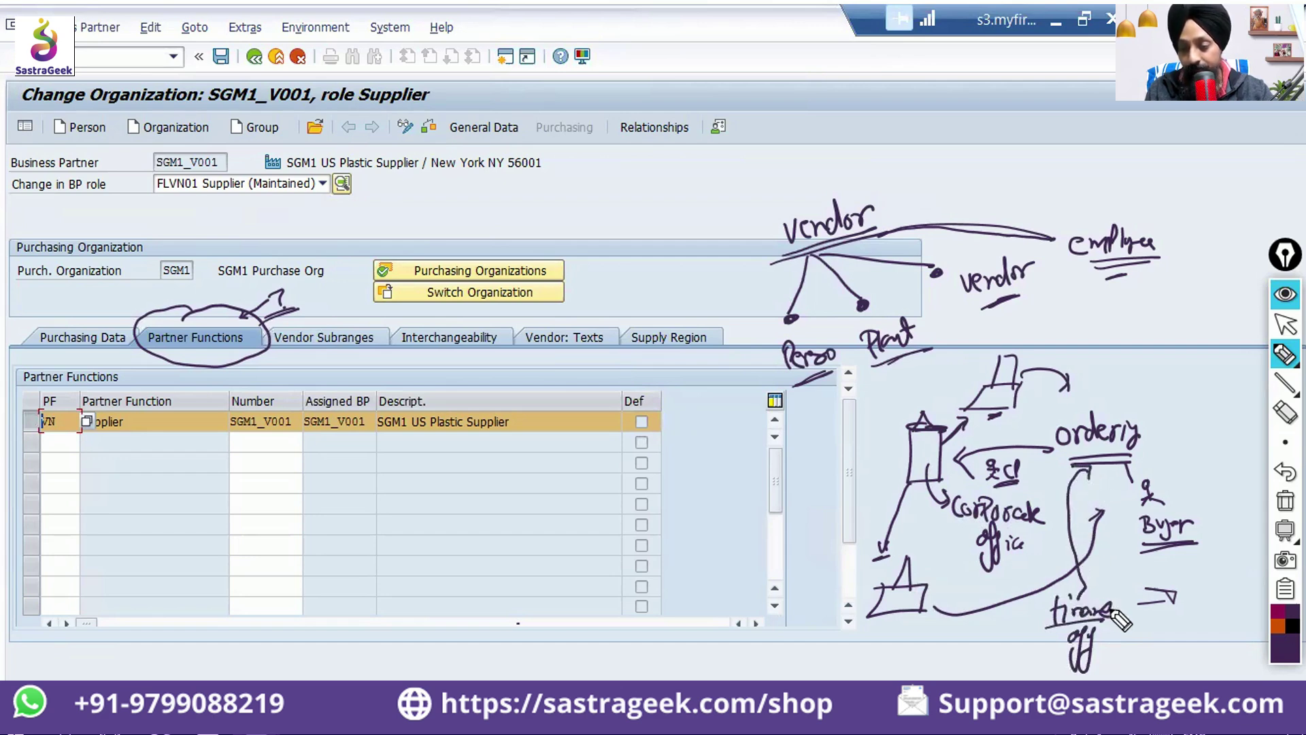
mouse_move(1113, 635)
mouse_down()
mouse_move(1133, 630)
mouse_move(1152, 658)
mouse_move(1240, 633)
mouse_move(1249, 662)
mouse_move(1253, 645)
mouse_up()
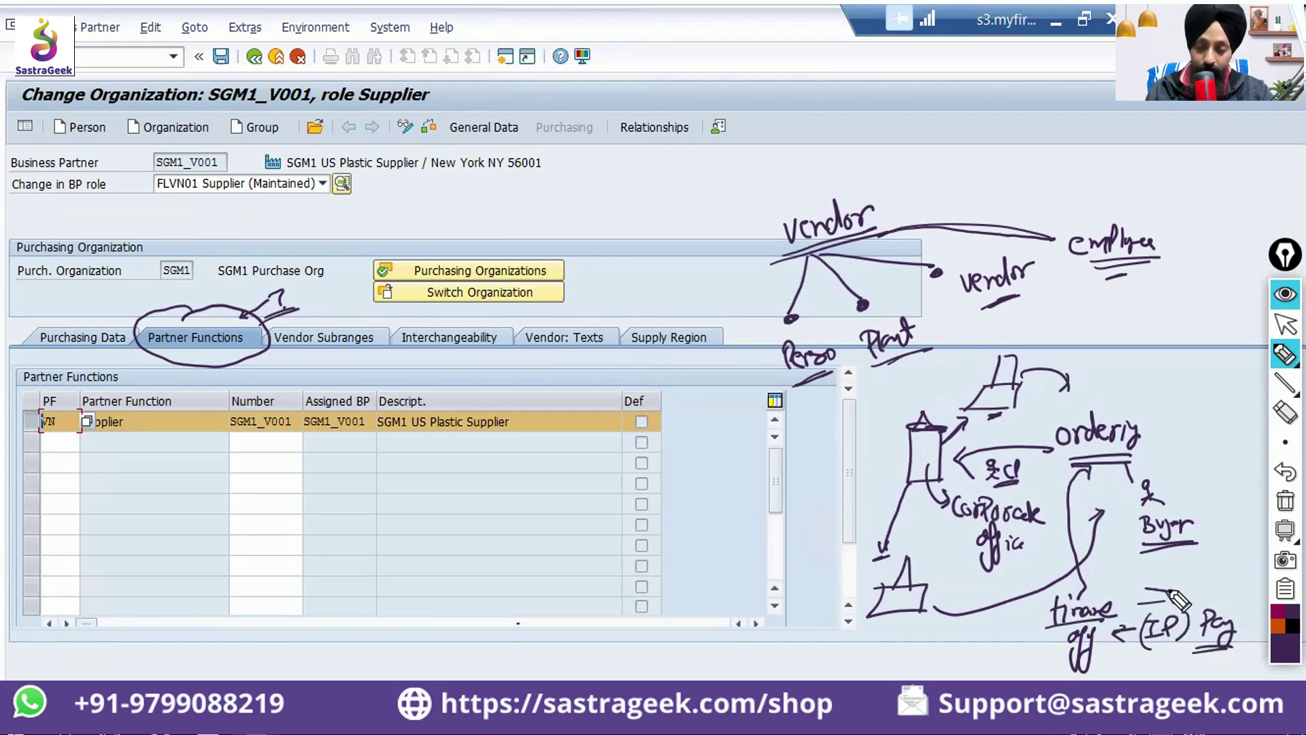
drag(908, 508, 941, 505)
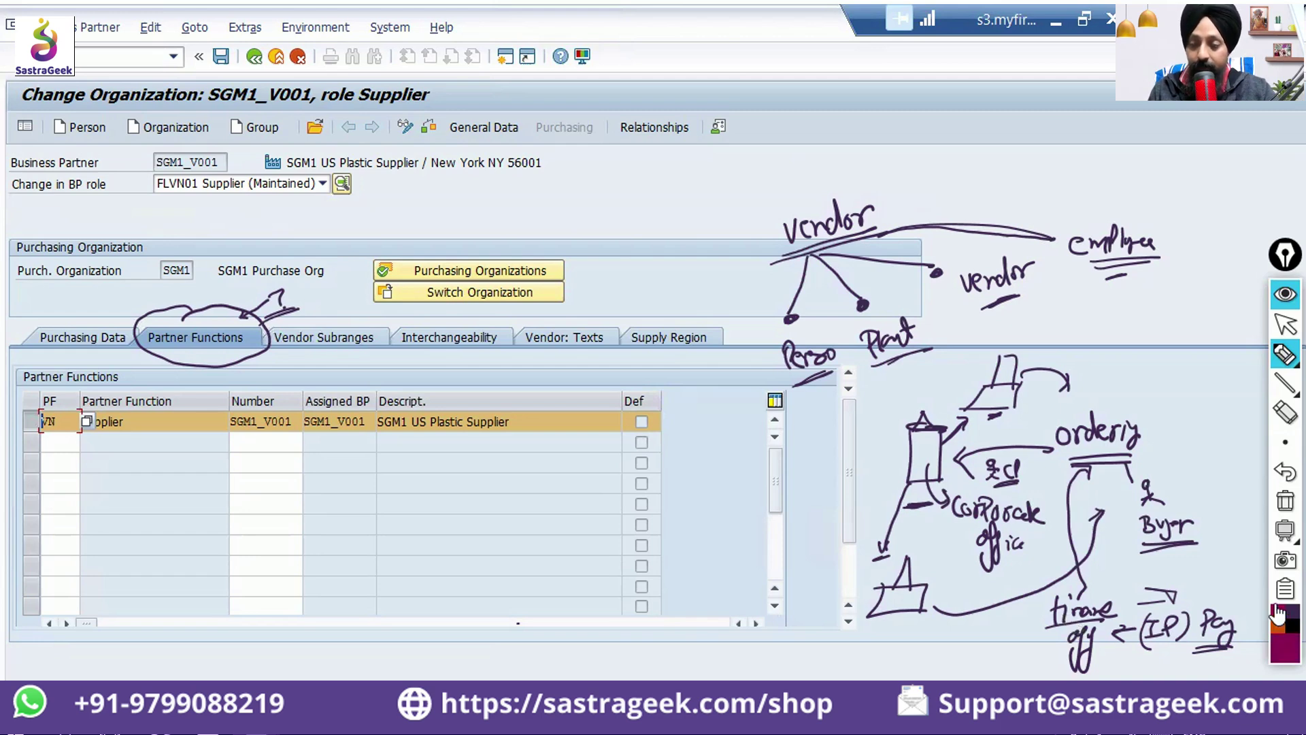
Step: In magenta, circle the corporate office and draw lines from Partner Functions into the table
mouse_move(946, 426)
mouse_down()
mouse_move(899, 439)
mouse_move(894, 490)
mouse_move(959, 505)
mouse_move(924, 432)
mouse_up()
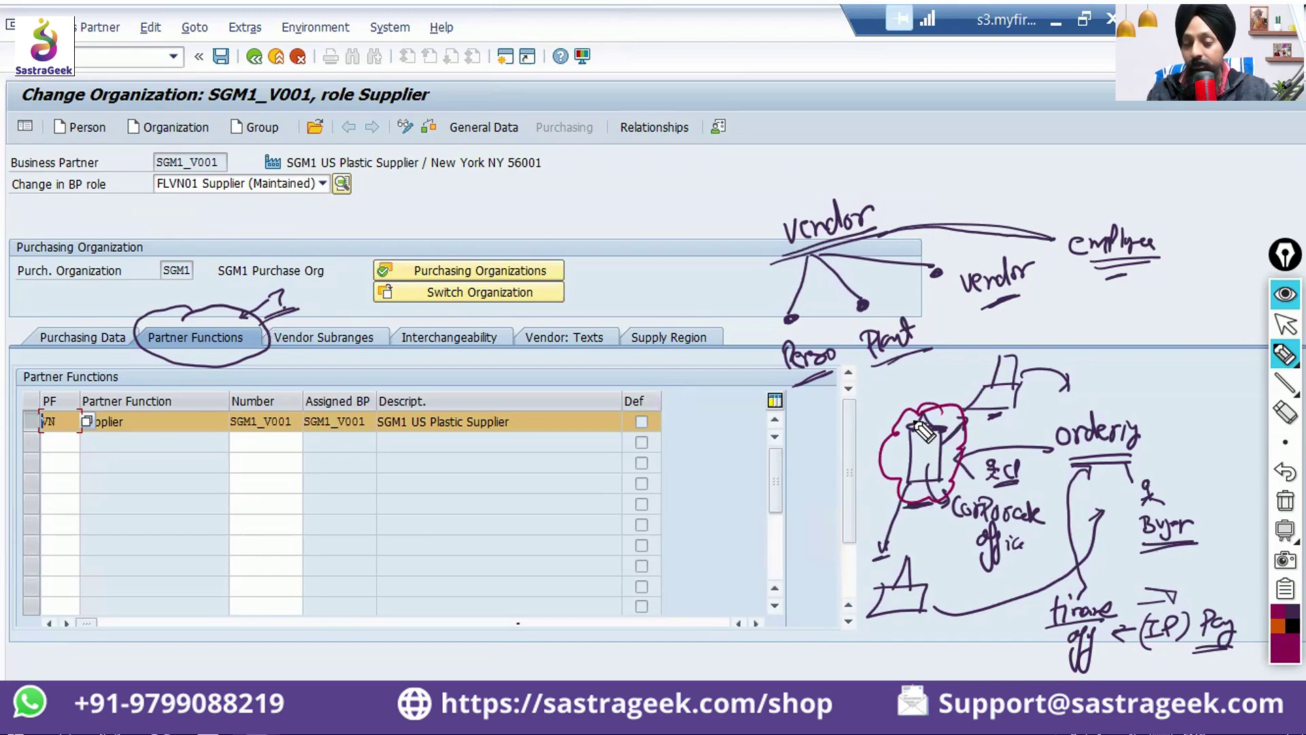
drag(903, 500, 944, 503)
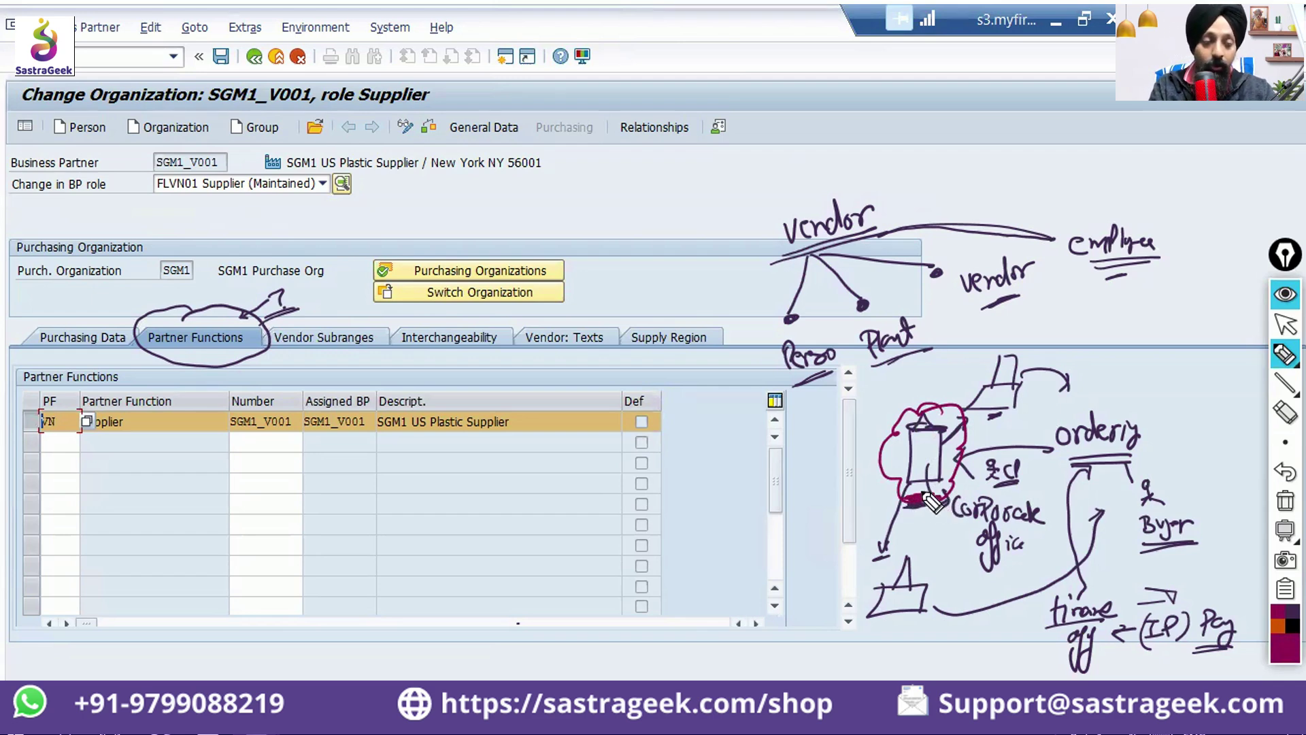
mouse_move(199, 359)
mouse_down()
mouse_move(172, 437)
mouse_move(301, 455)
mouse_up()
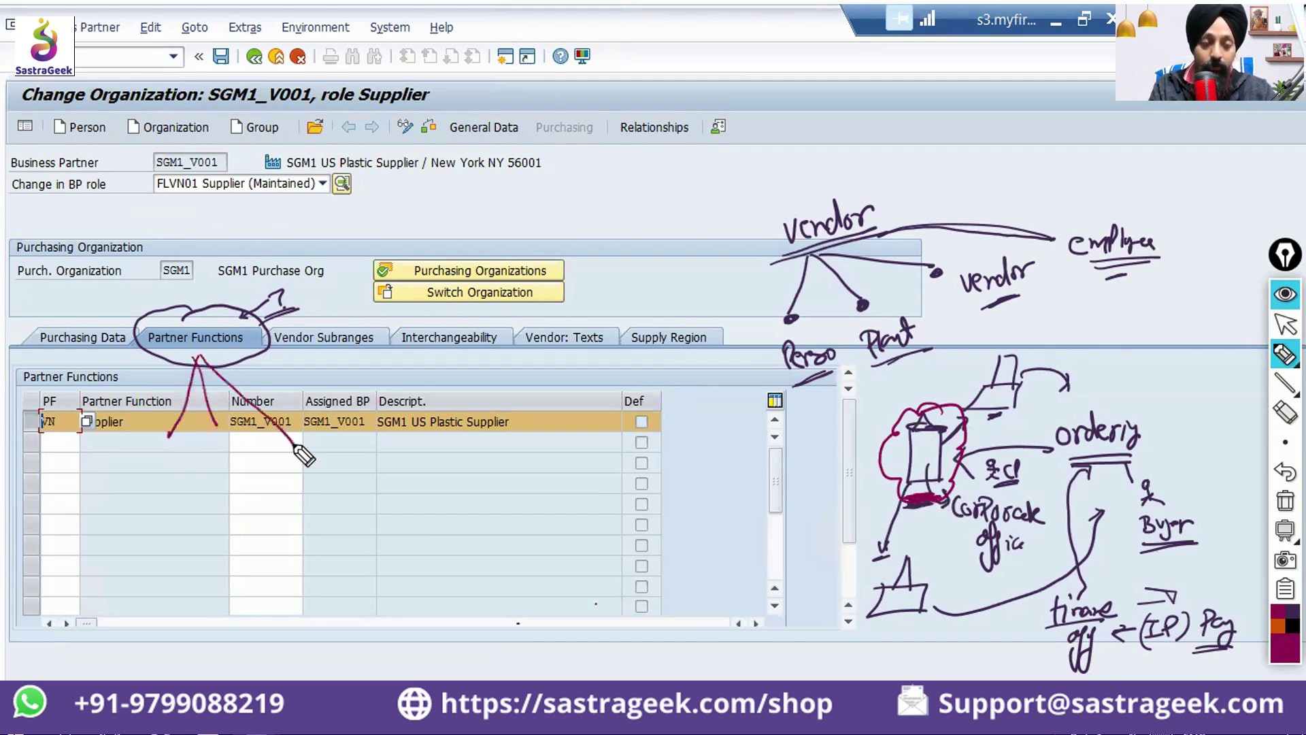